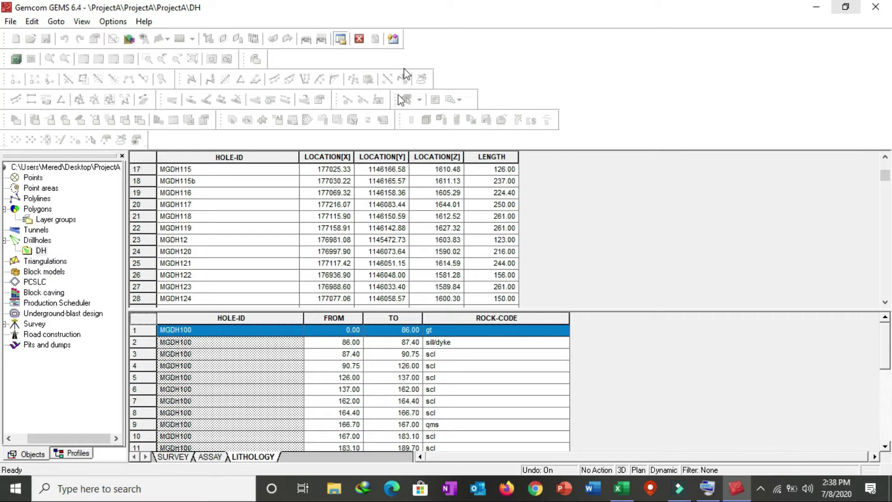
Close the DH data tables and open the loading options for the DH drillholes, checking the available display profiles.
{"action": "left_click", "coordinate": [359, 39]}
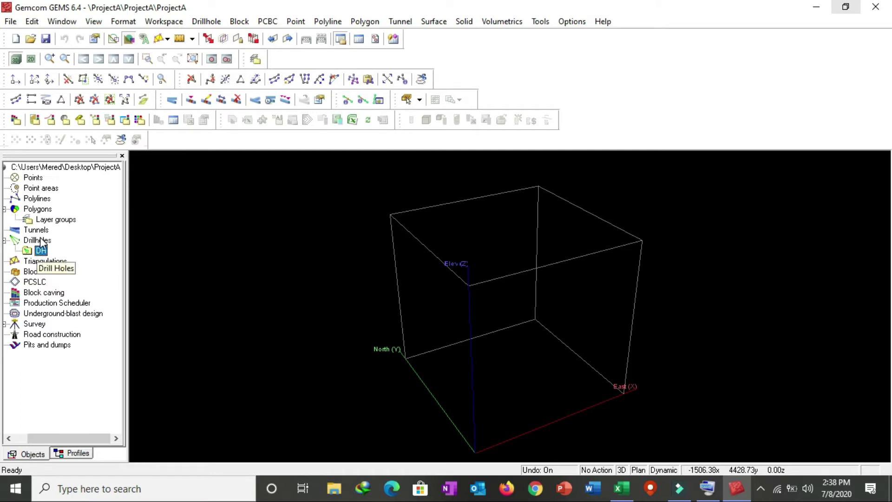
{"action": "right_click", "coordinate": [40, 251]}
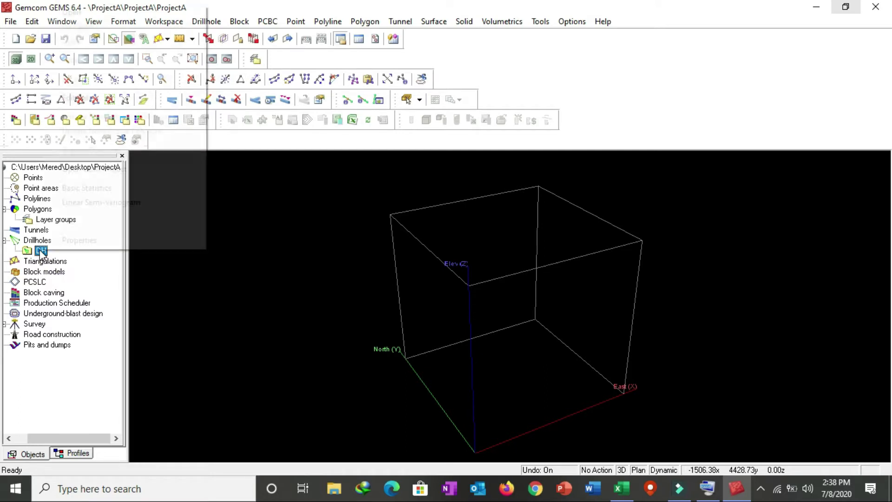
{"action": "left_click", "coordinate": [87, 14]}
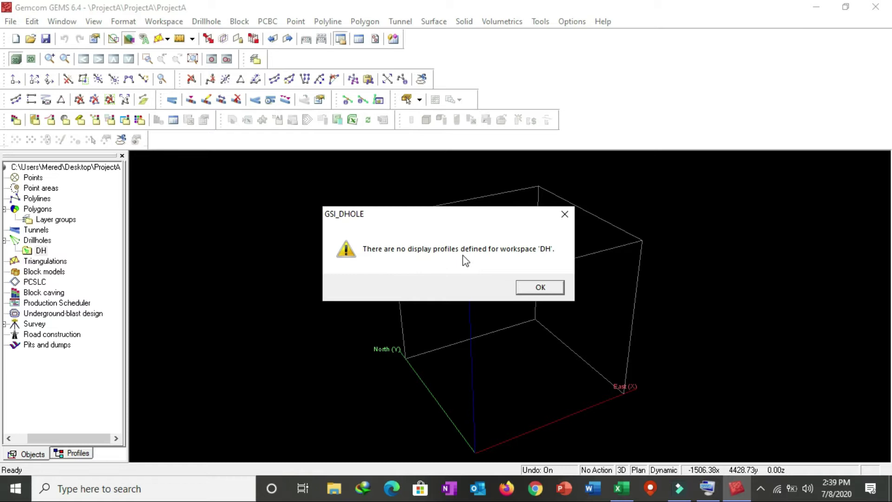
{"action": "left_click", "coordinate": [541, 286]}
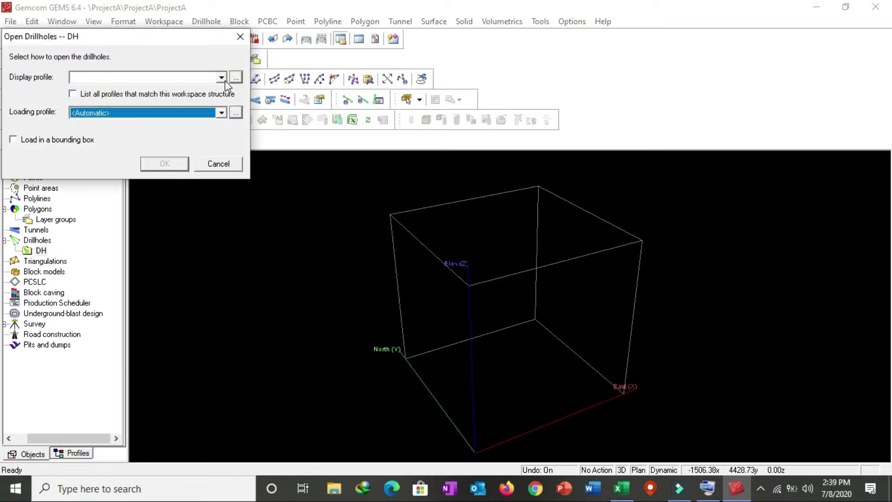
{"action": "left_click", "coordinate": [222, 77]}
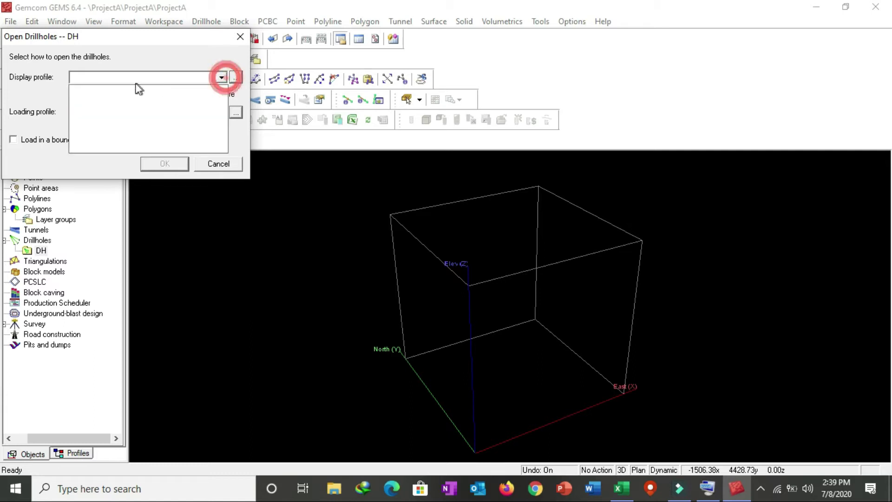
{"action": "left_click", "coordinate": [222, 77]}
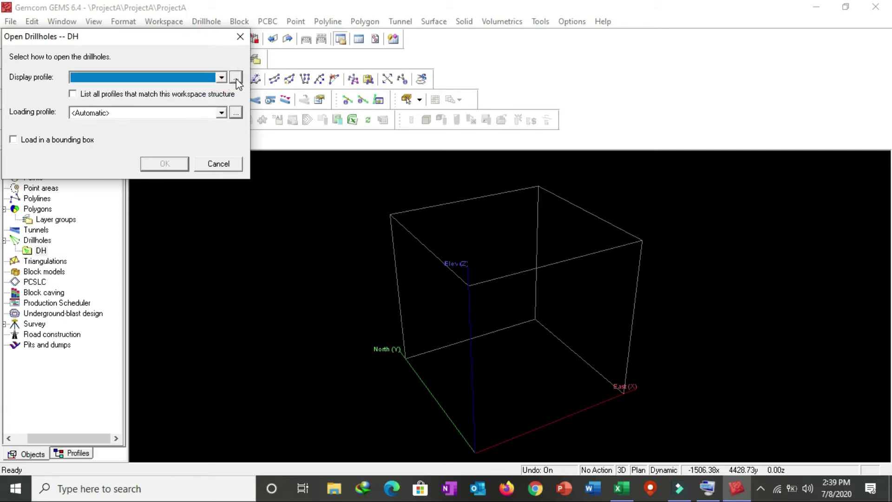
Create a new drillhole display profile named "hole" and dismiss the error messages.
{"action": "left_click", "coordinate": [235, 78]}
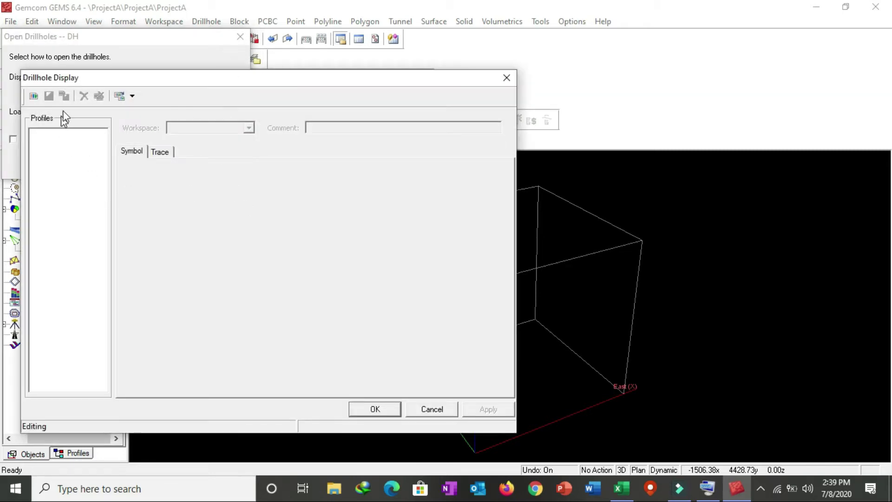
{"action": "left_click", "coordinate": [33, 96]}
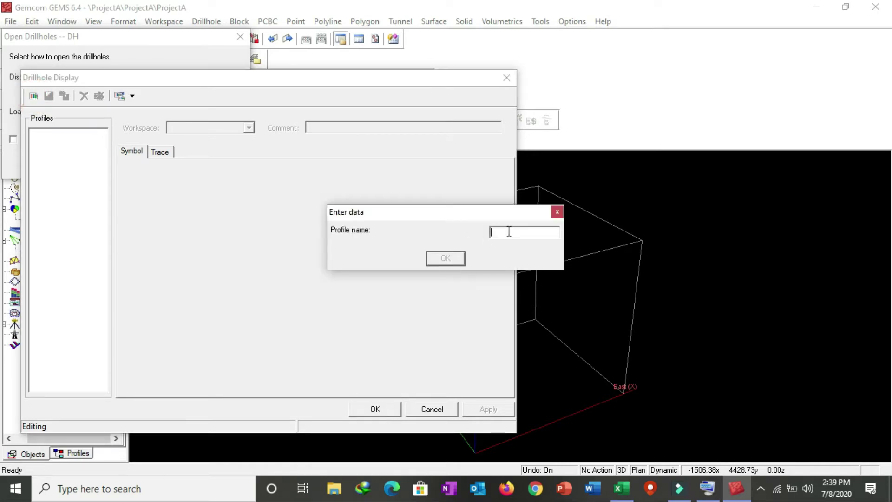
{"action": "type", "text": "hole"}
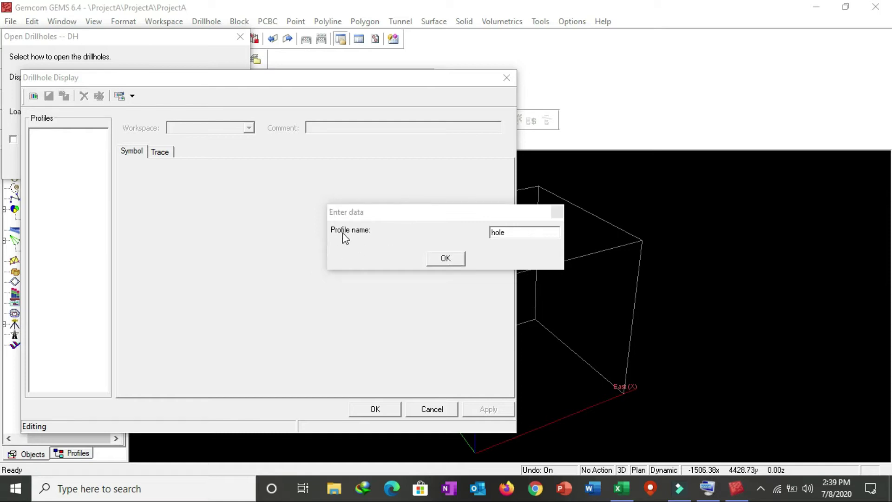
{"action": "left_click", "coordinate": [503, 234]}
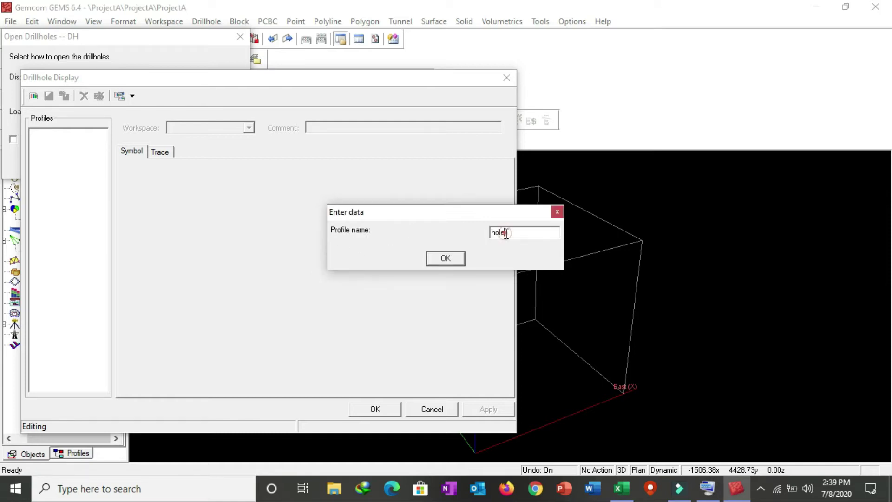
{"action": "left_click", "coordinate": [445, 259]}
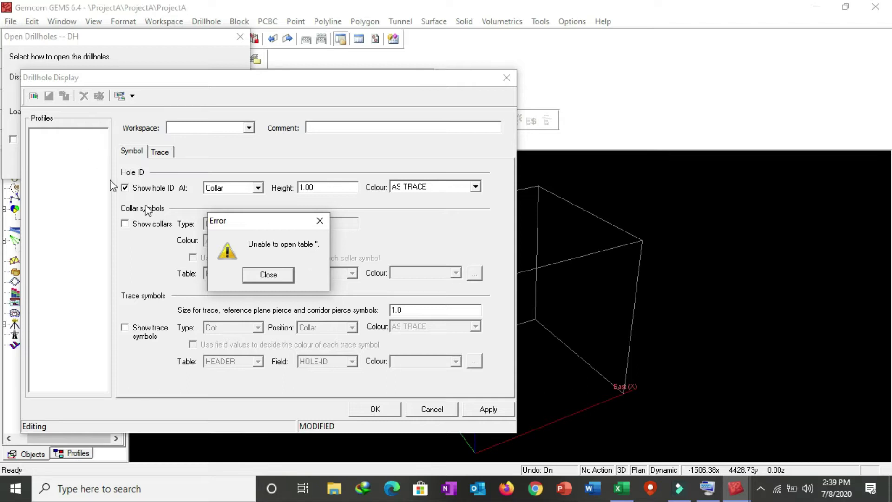
{"action": "left_click", "coordinate": [280, 274]}
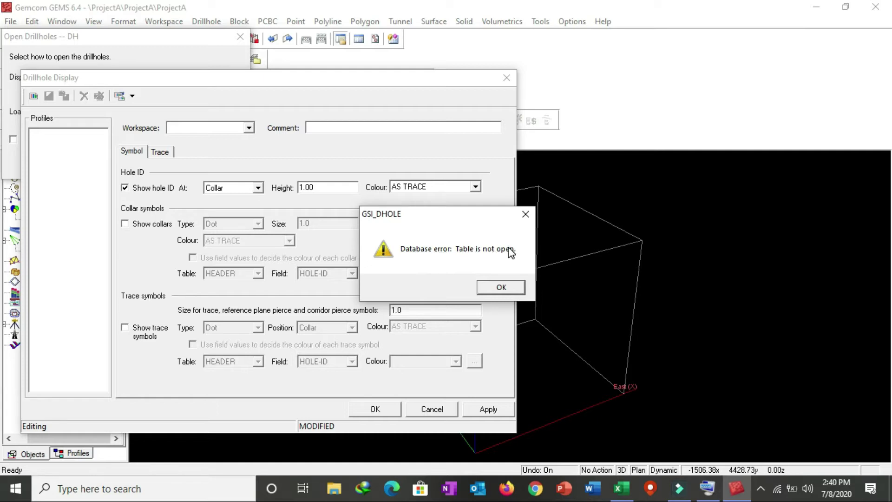
{"action": "left_click", "coordinate": [514, 286]}
{"action": "left_click", "coordinate": [500, 285]}
{"action": "left_click", "coordinate": [109, 113]}
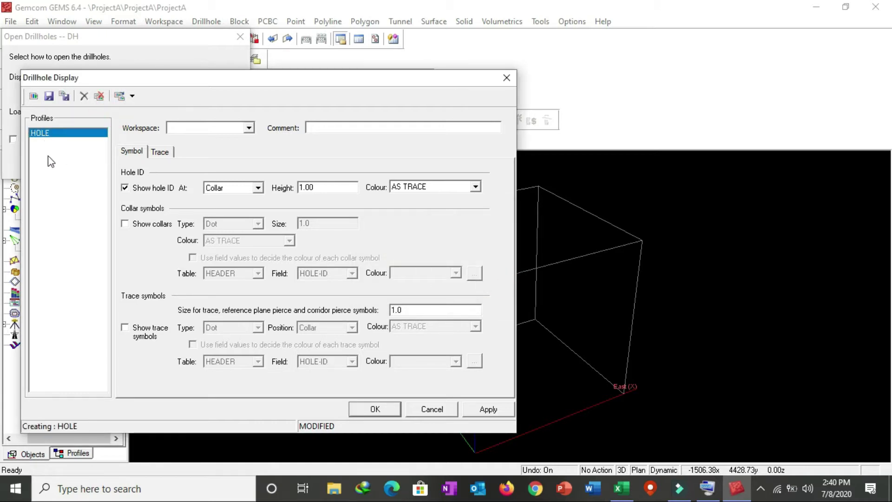
Assign the DH workspace to the HOLE profile and review its symbol and trace settings.
{"action": "left_click", "coordinate": [249, 127]}
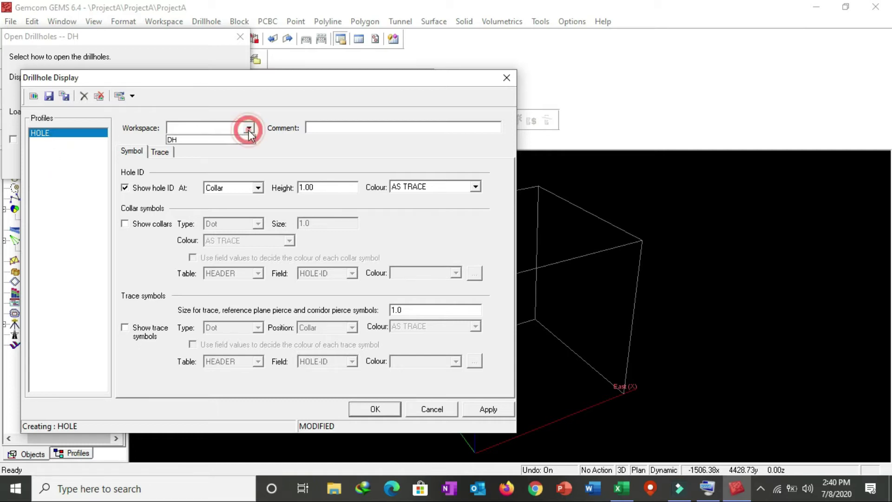
{"action": "left_click", "coordinate": [207, 141]}
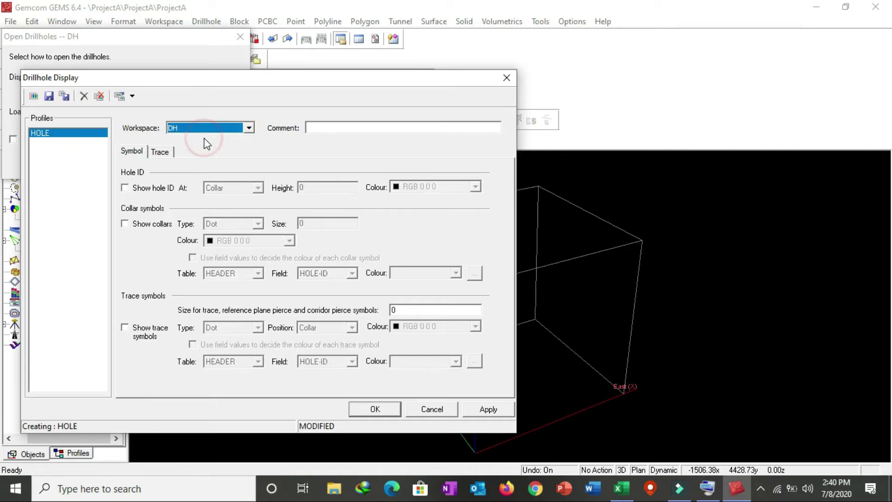
{"action": "left_click", "coordinate": [132, 152]}
{"action": "left_click", "coordinate": [159, 151]}
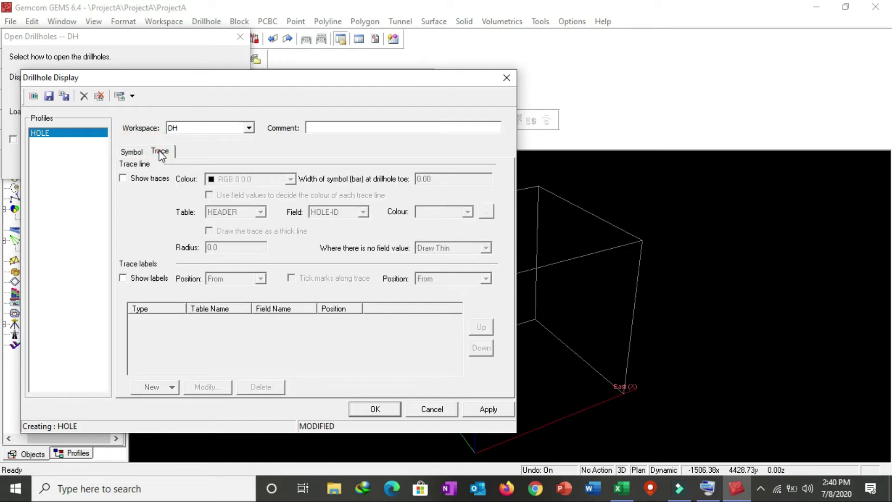
{"action": "left_click", "coordinate": [126, 153]}
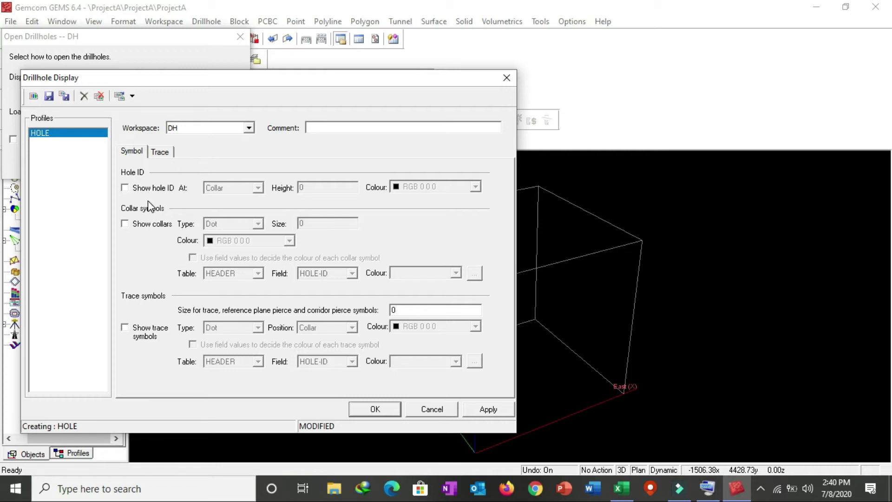
{"action": "left_click", "coordinate": [152, 155]}
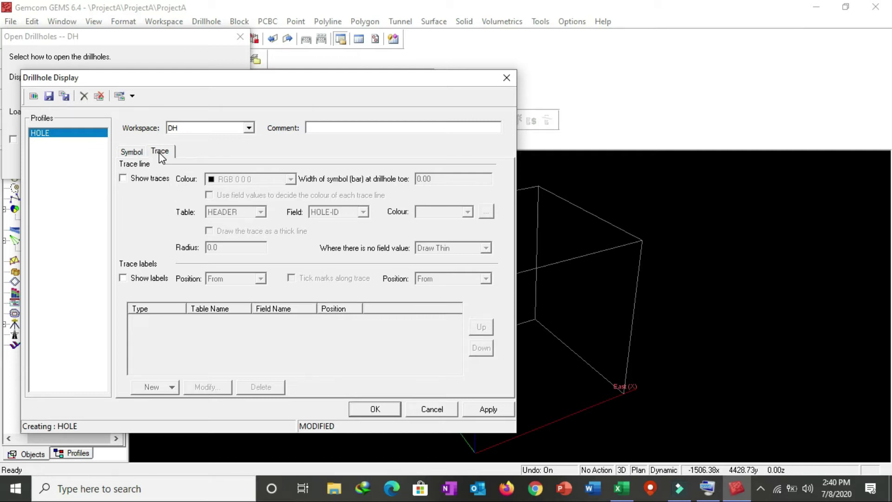
Show the hole IDs at the collar with height 2 and orange colour RGB 255 104 32.
{"action": "left_click", "coordinate": [133, 153]}
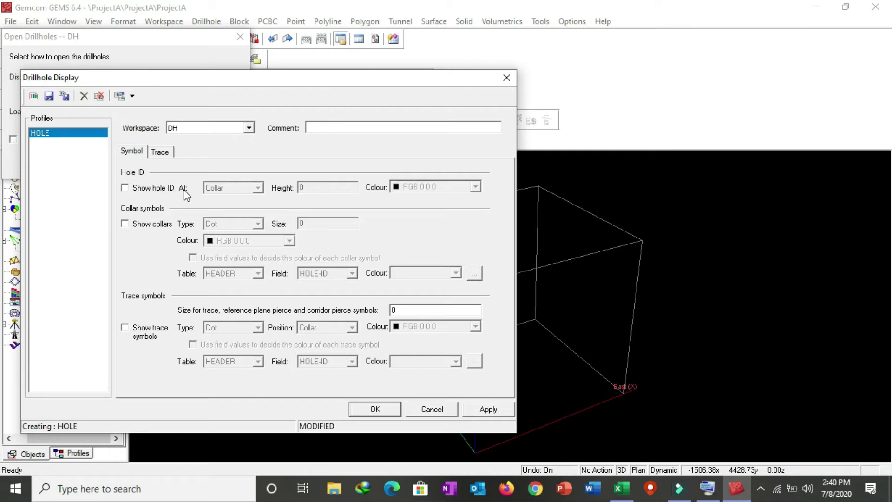
{"action": "left_click", "coordinate": [126, 190]}
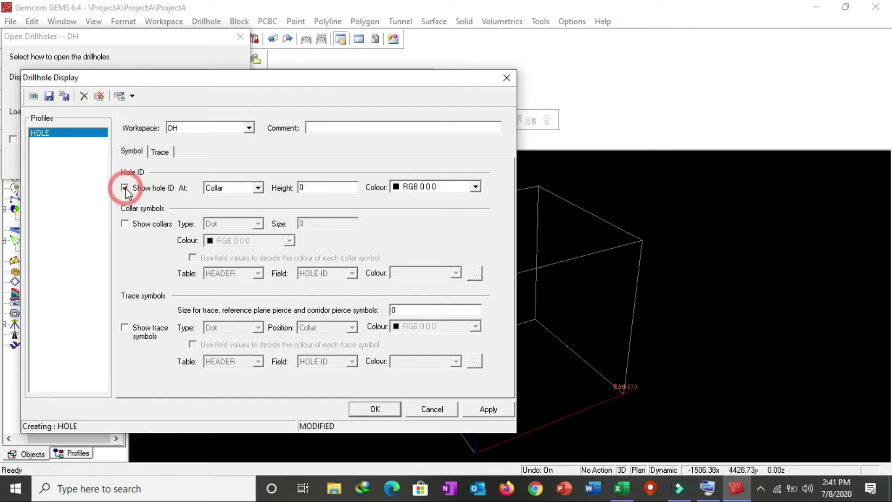
{"action": "left_click", "coordinate": [259, 188]}
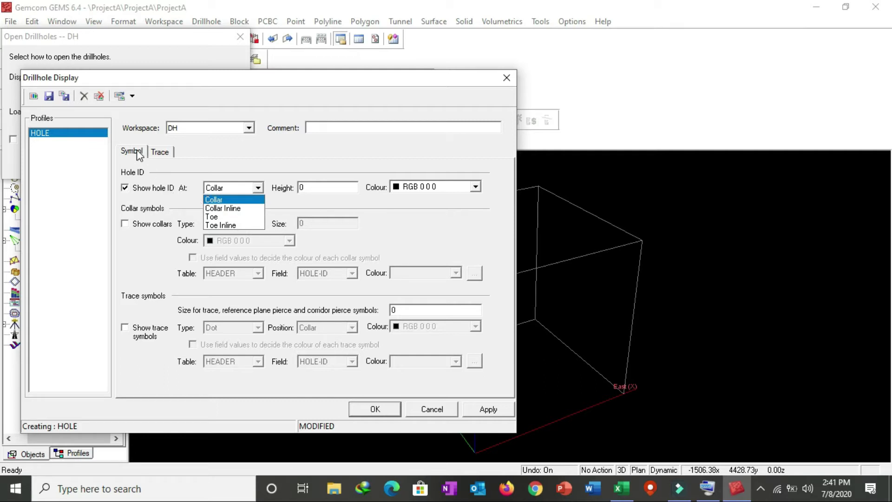
{"action": "left_click", "coordinate": [221, 199]}
{"action": "double_click", "coordinate": [307, 188]}
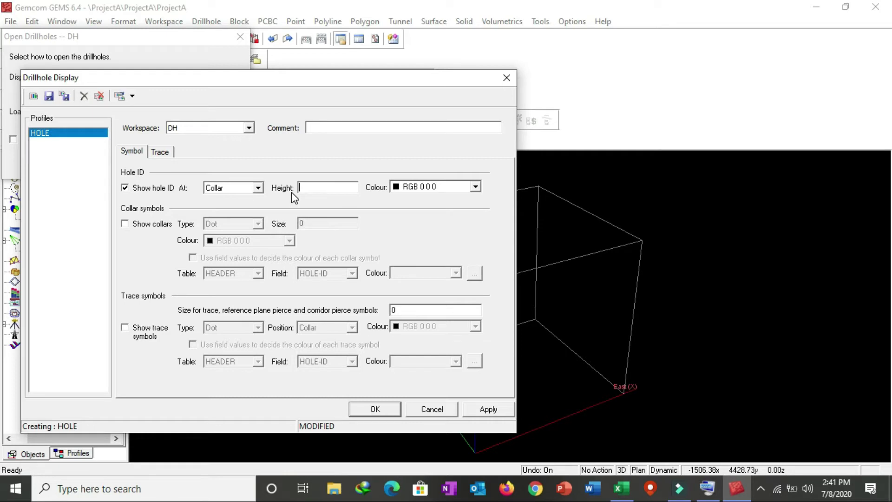
{"action": "type", "text": "2"}
{"action": "left_click", "coordinate": [475, 187]}
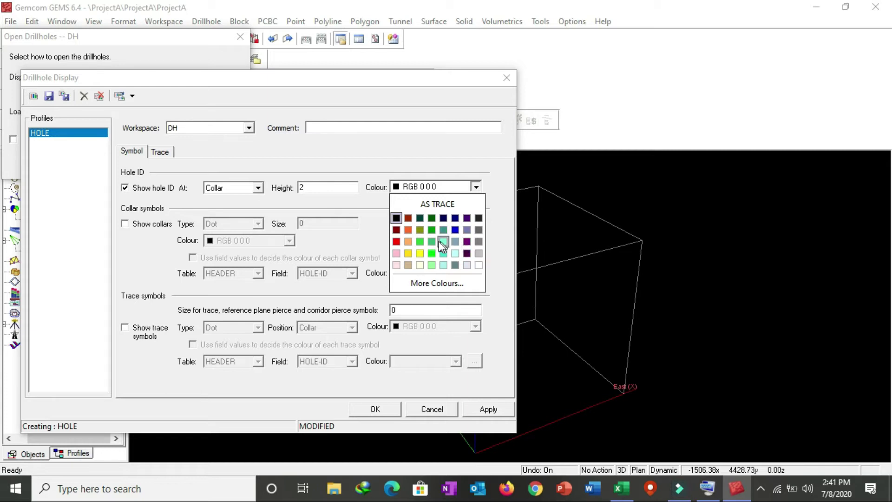
{"action": "left_click", "coordinate": [408, 229]}
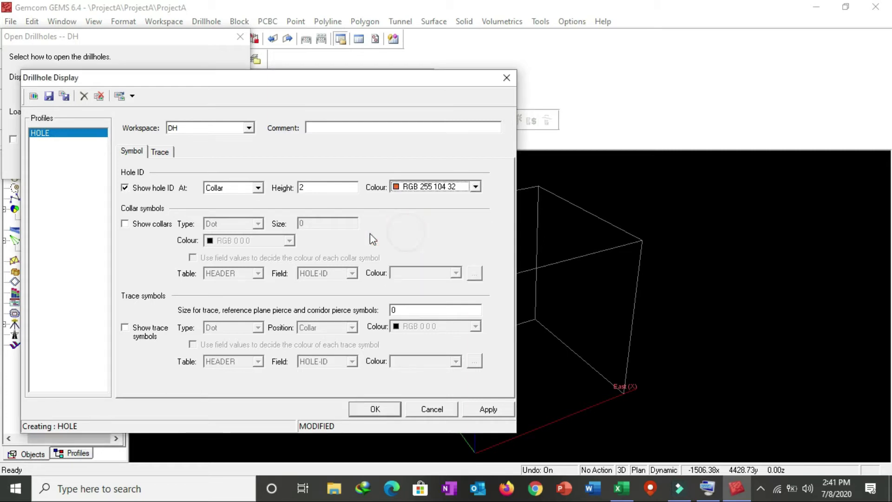
Show the collars as Cross symbols with size 3 and purple colour RGB 128 0 128.
{"action": "left_click", "coordinate": [125, 224]}
{"action": "left_click", "coordinate": [258, 224]}
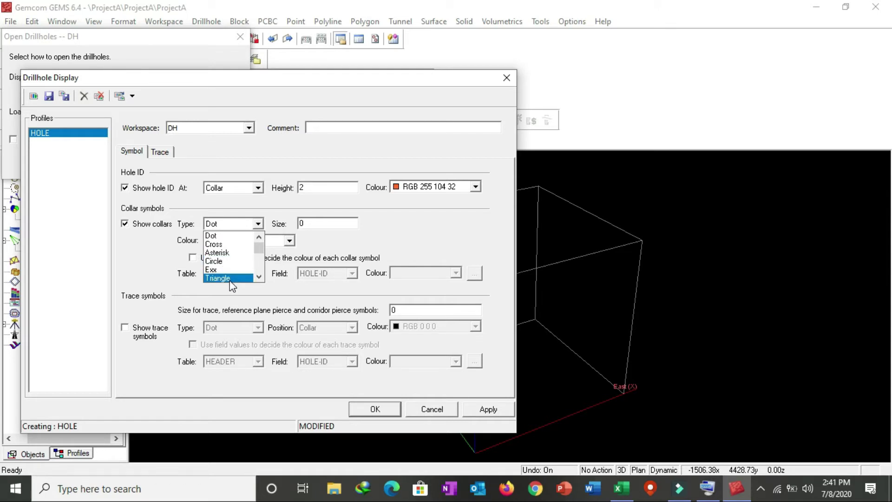
{"action": "left_click", "coordinate": [220, 246]}
{"action": "double_click", "coordinate": [307, 223]}
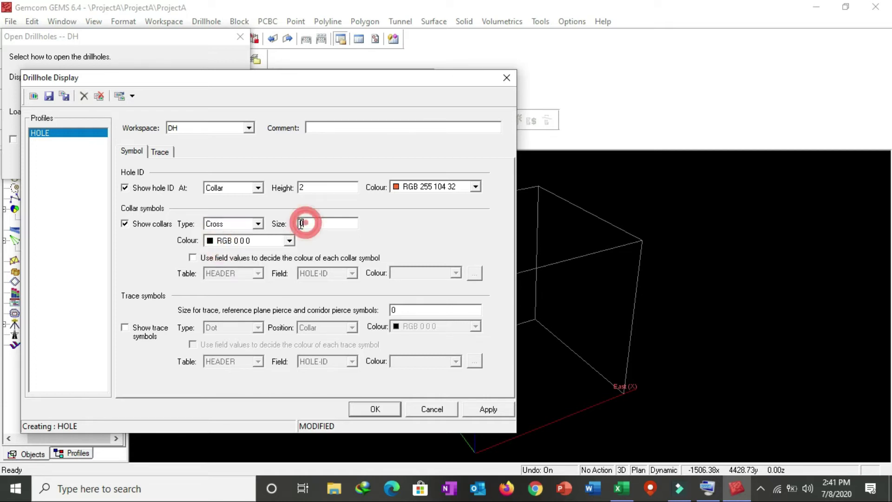
{"action": "key", "text": "BackSpace"}
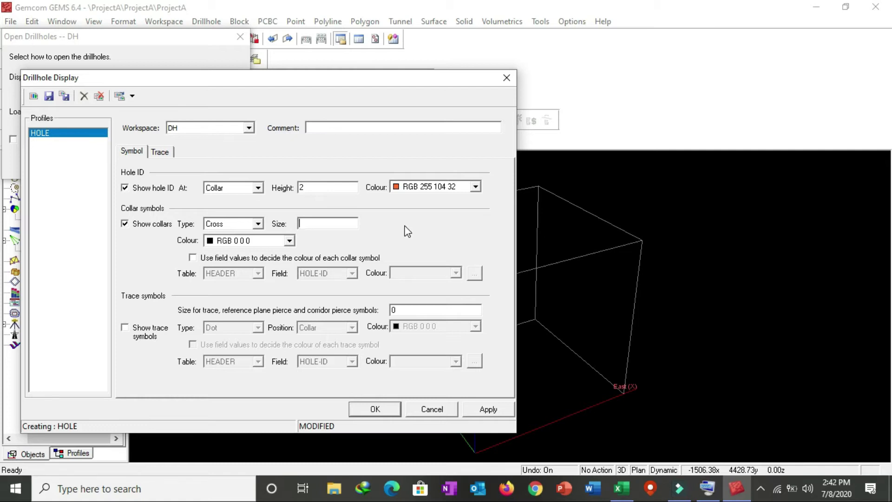
{"action": "type", "text": "3"}
{"action": "left_click", "coordinate": [289, 240]}
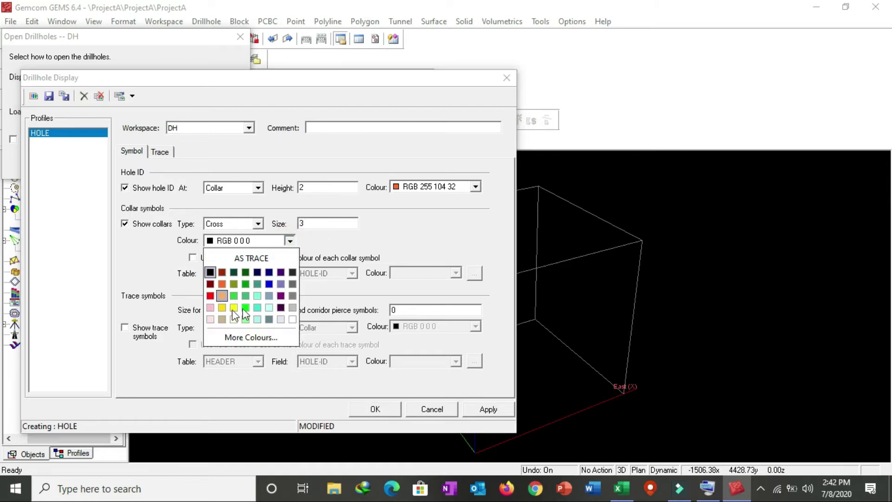
{"action": "left_click", "coordinate": [281, 295]}
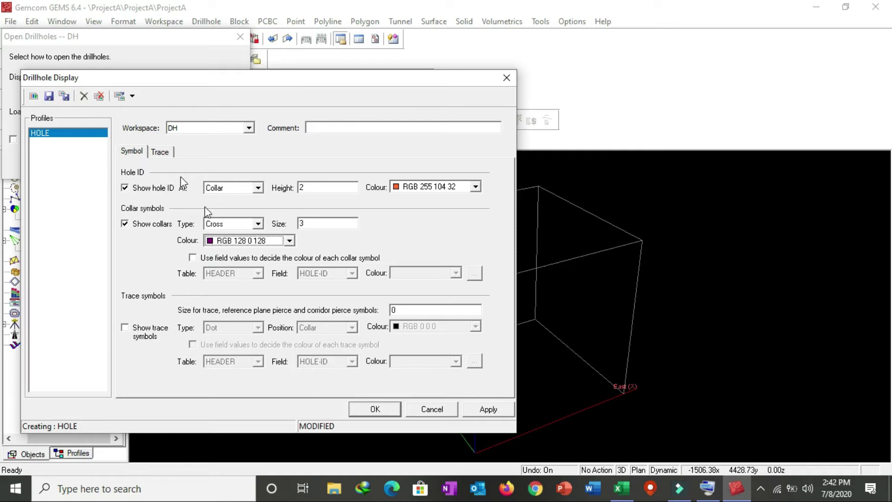
Show the drillhole traces in purple RGB 128 0 128, then apply and accept the HOLE display profile.
{"action": "left_click", "coordinate": [163, 152]}
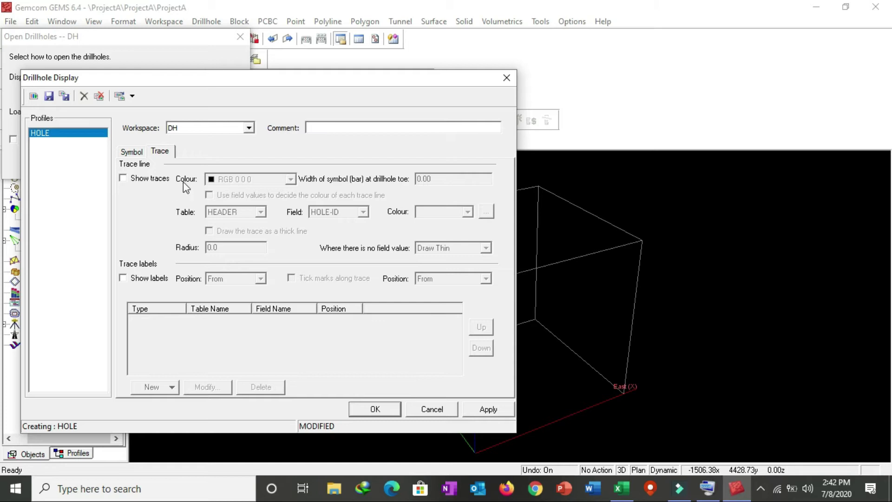
{"action": "left_click", "coordinate": [123, 178]}
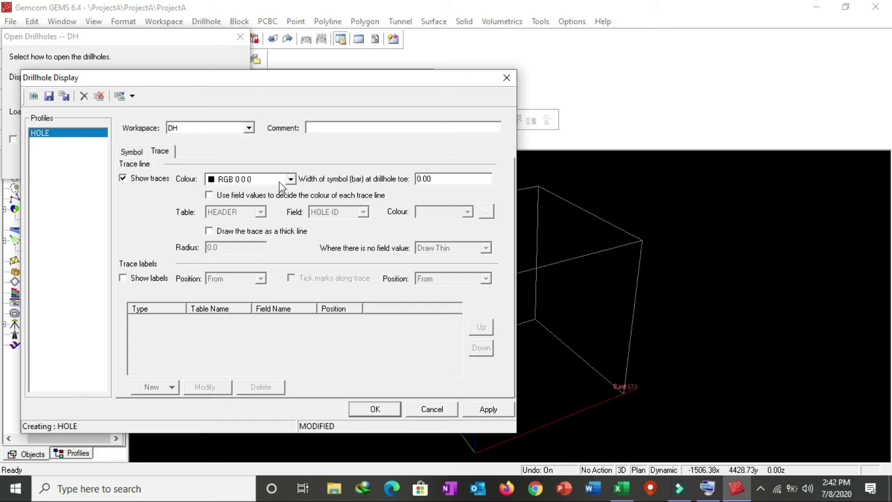
{"action": "left_click", "coordinate": [291, 179]}
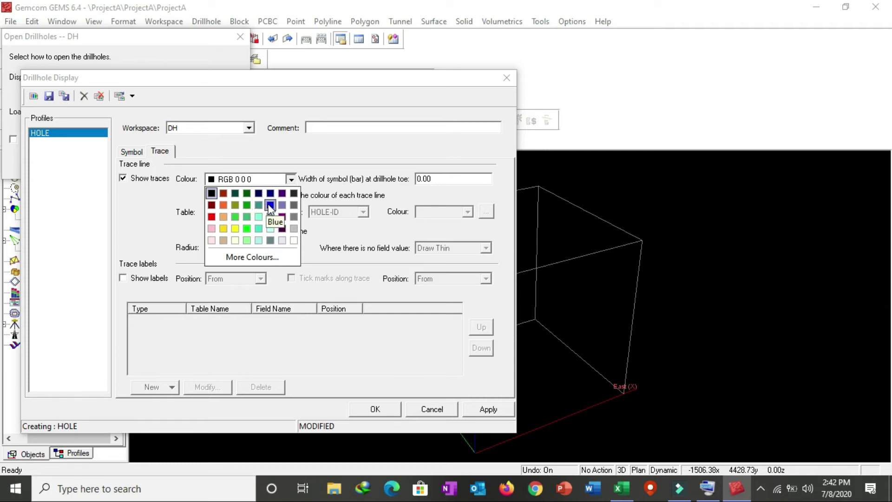
{"action": "left_click", "coordinate": [281, 218]}
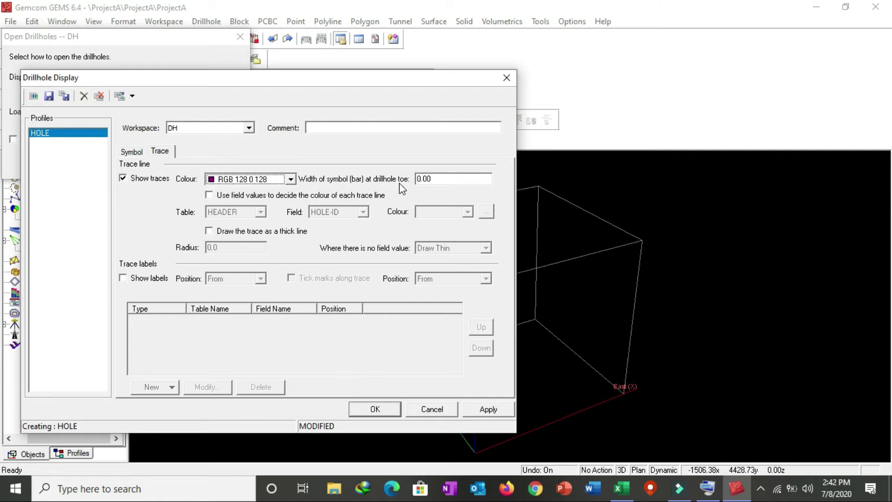
{"action": "left_click", "coordinate": [485, 409]}
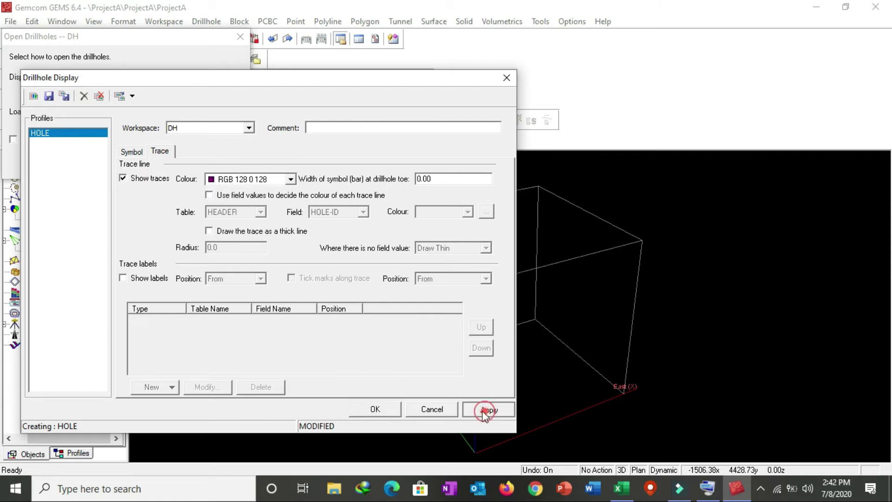
{"action": "left_click", "coordinate": [375, 409]}
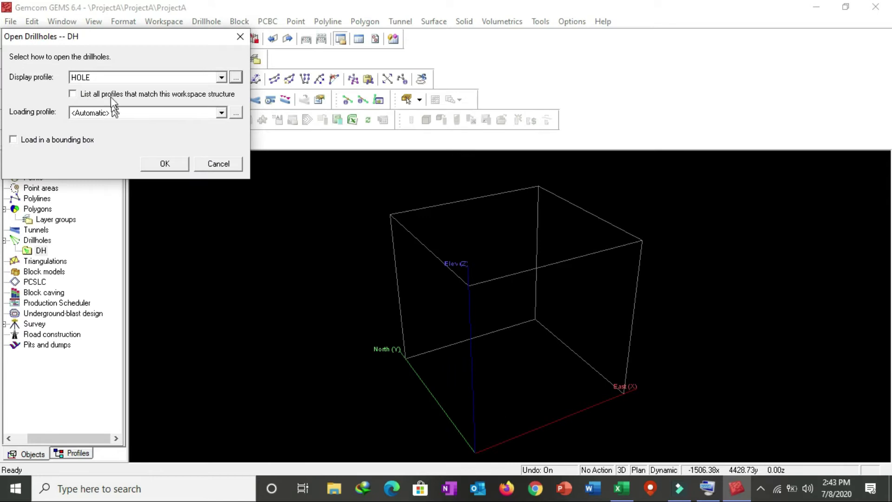
Open the DH drillholes with the HOLE display profile and automatic loading profile, processing all records.
{"action": "left_click", "coordinate": [222, 77]}
{"action": "left_click", "coordinate": [221, 77]}
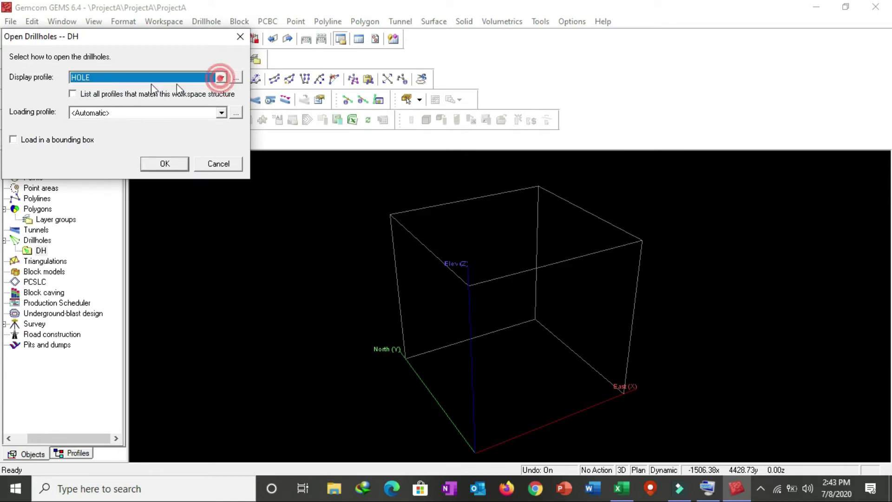
{"action": "left_click", "coordinate": [165, 164]}
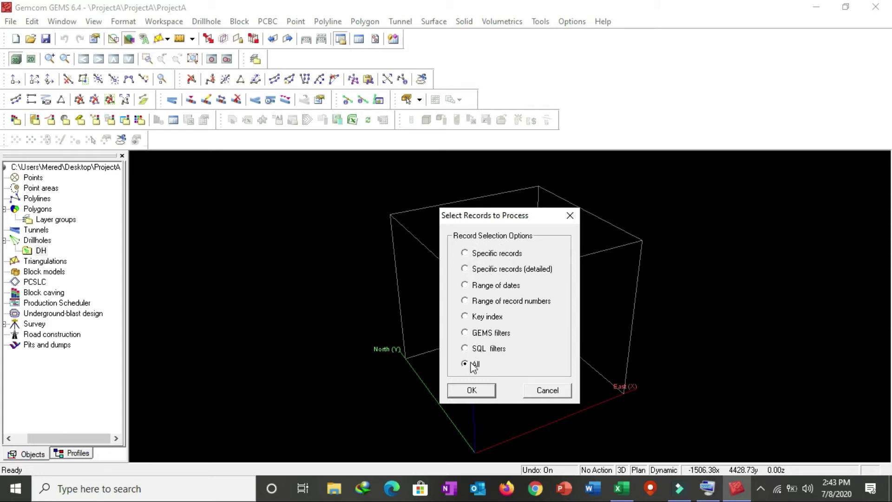
{"action": "left_click", "coordinate": [483, 392]}
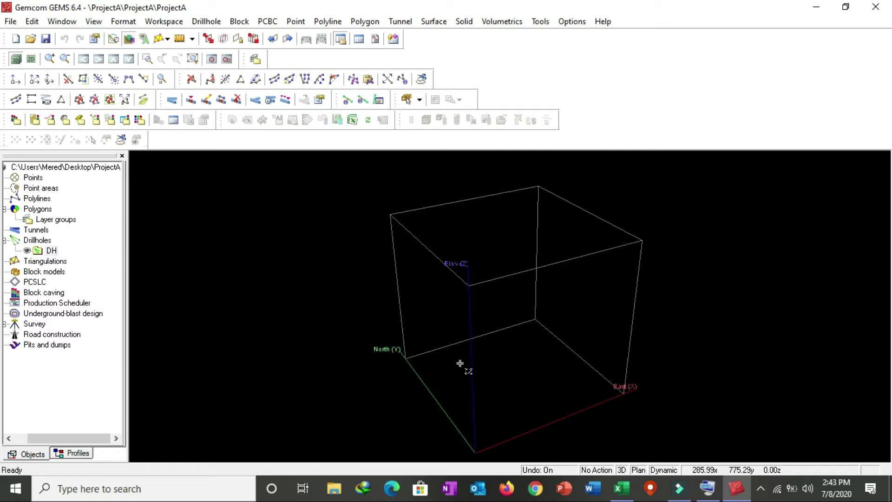
{"action": "left_click", "coordinate": [51, 251]}
{"action": "right_click", "coordinate": [51, 252]}
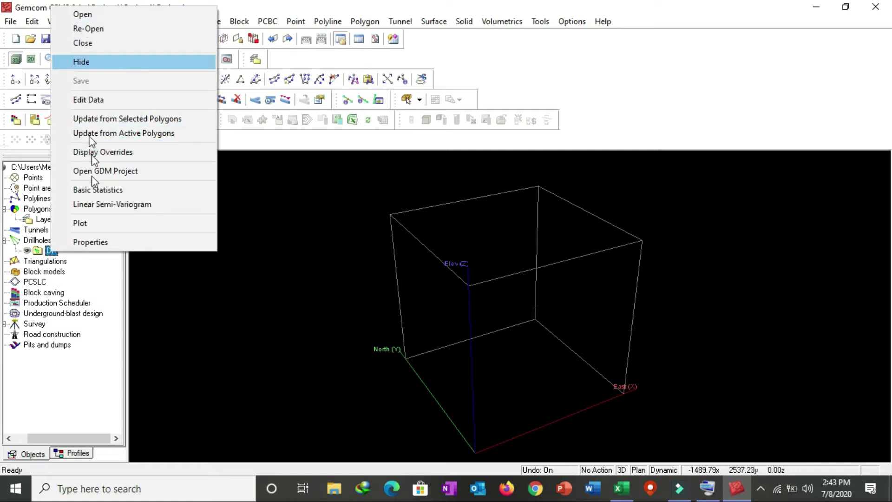
{"action": "left_click", "coordinate": [90, 259]}
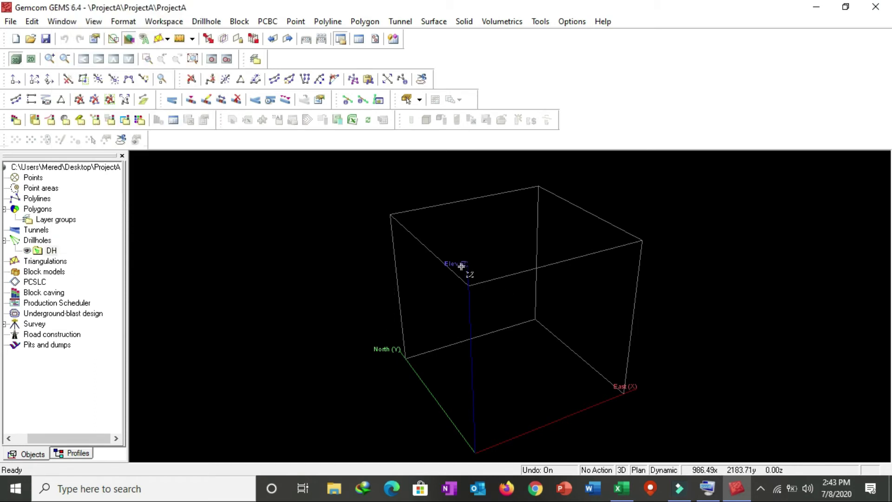
Set the 3D work area size to be calculated based on open block models and accept the display options.
{"action": "left_click", "coordinate": [58, 21]}
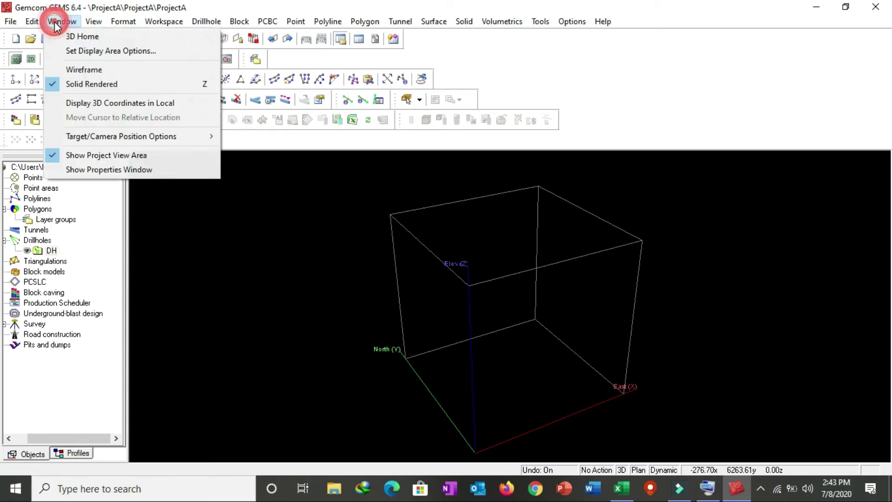
{"action": "left_click", "coordinate": [71, 52]}
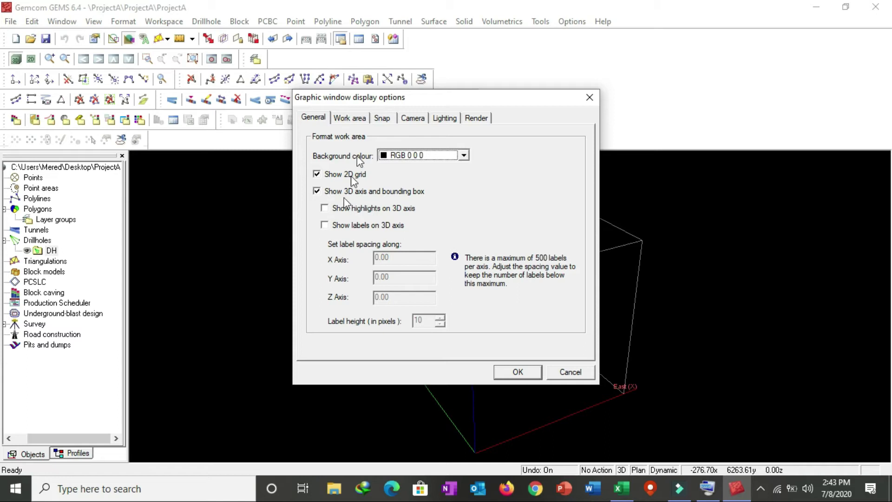
{"action": "left_click", "coordinate": [346, 119]}
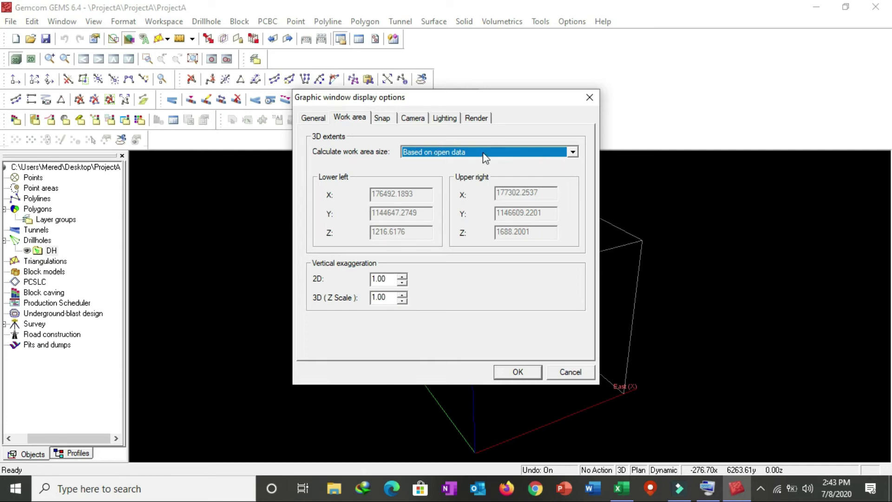
{"action": "left_click", "coordinate": [568, 151]}
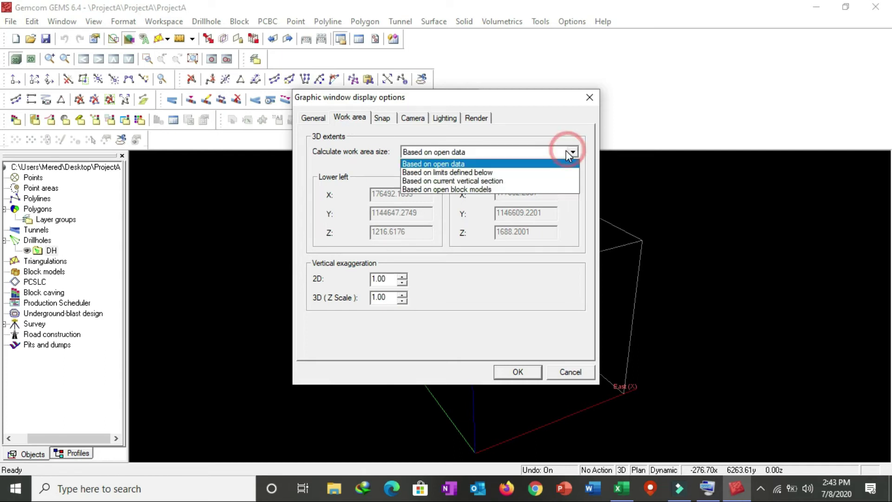
{"action": "left_click", "coordinate": [505, 190]}
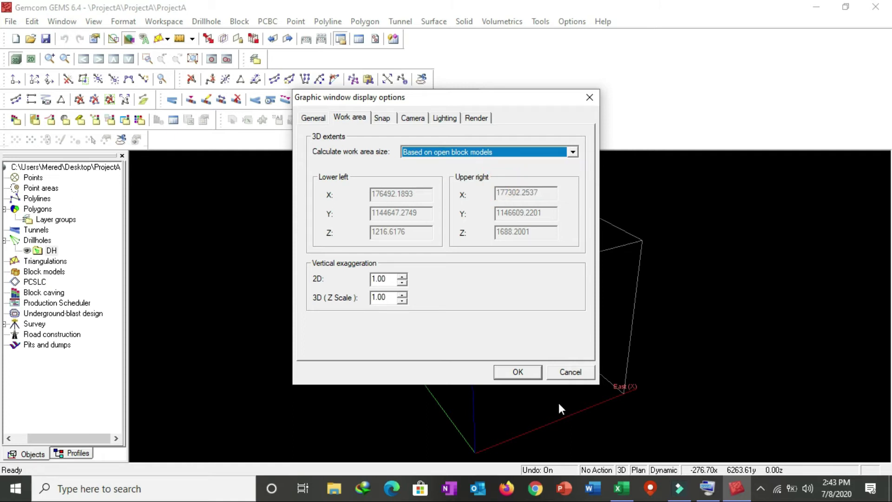
{"action": "left_click", "coordinate": [518, 375]}
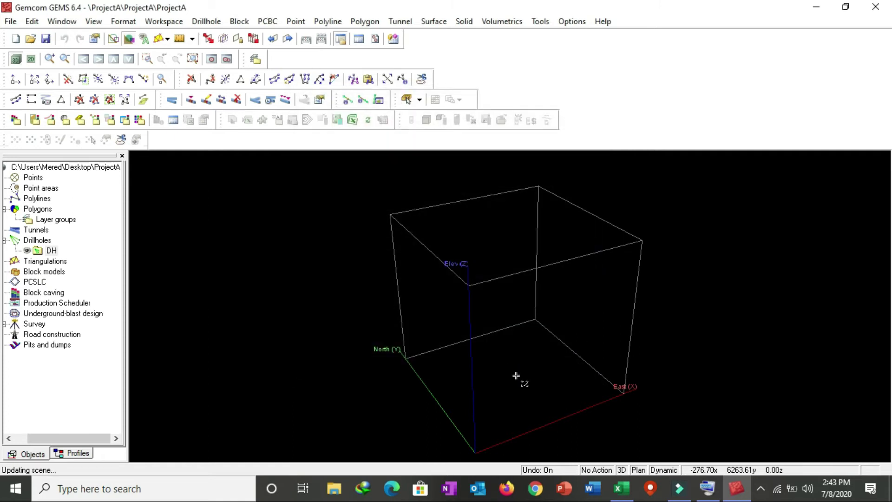
Examine the drillhole traces in the 3D view from several angles and zoom levels.
{"action": "left_click", "coordinate": [590, 348]}
{"action": "left_click_drag", "start_coordinate": [387, 360], "coordinate": [450, 313]}
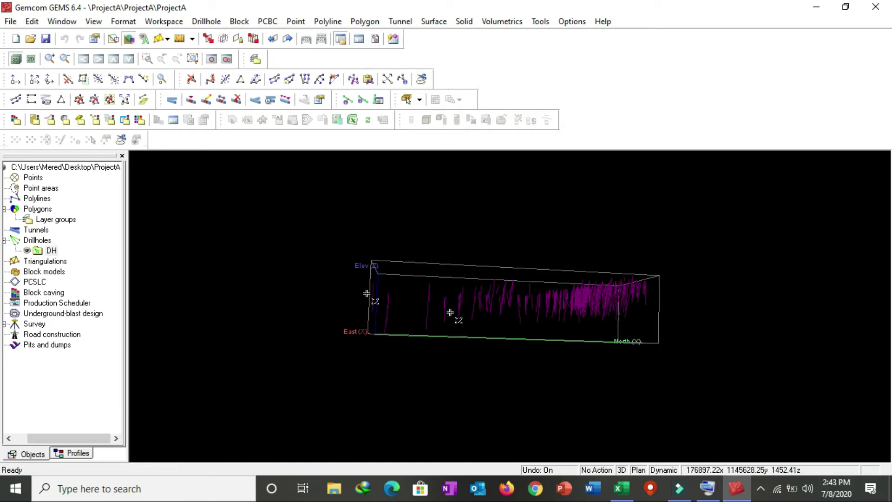
{"action": "scroll", "coordinate": [544, 297], "scroll_direction": "up", "scroll_amount": 5}
{"action": "left_click_drag", "start_coordinate": [544, 298], "coordinate": [476, 236]}
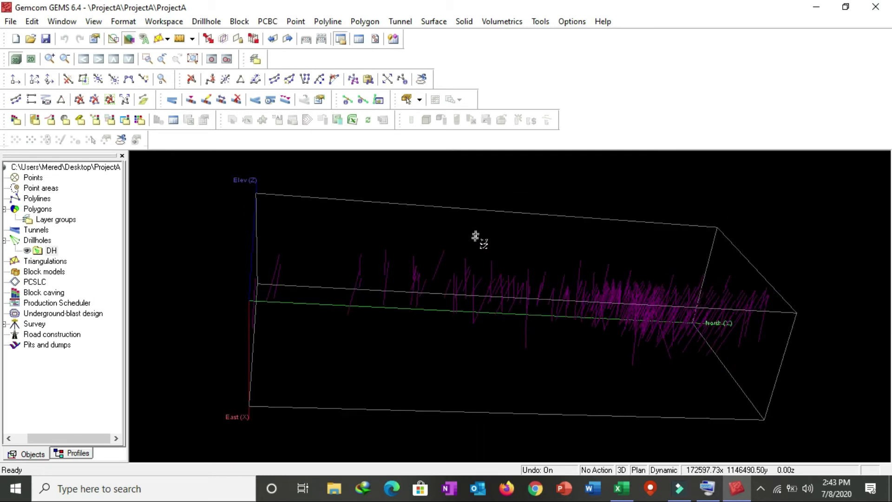
{"action": "scroll", "coordinate": [482, 263], "scroll_direction": "up", "scroll_amount": 3}
{"action": "scroll", "coordinate": [482, 263], "scroll_direction": "down", "scroll_amount": 1}
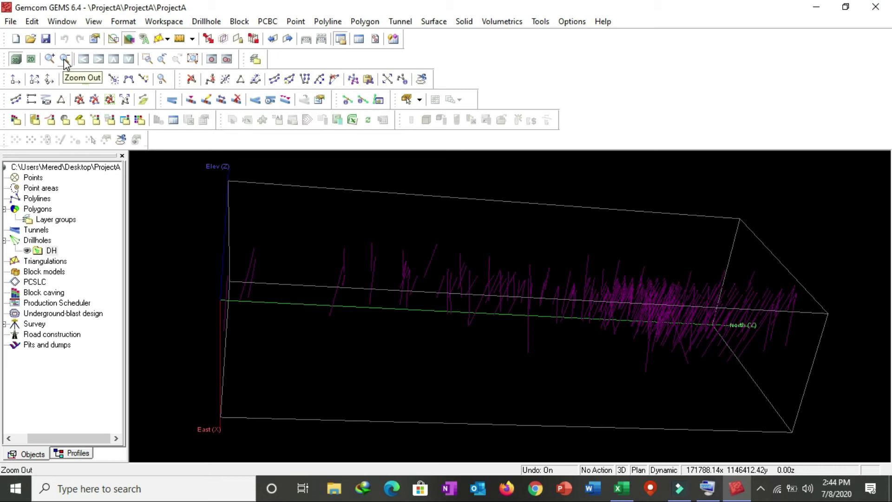
{"action": "mouse_move", "coordinate": [395, 285]}
{"action": "left_mouse_down"}
{"action": "mouse_move", "coordinate": [681, 313]}
{"action": "mouse_move", "coordinate": [554, 320]}
{"action": "mouse_move", "coordinate": [548, 383]}
{"action": "mouse_move", "coordinate": [621, 297]}
{"action": "mouse_move", "coordinate": [724, 336]}
{"action": "mouse_move", "coordinate": [285, 296]}
{"action": "mouse_move", "coordinate": [303, 265]}
{"action": "left_mouse_up"}
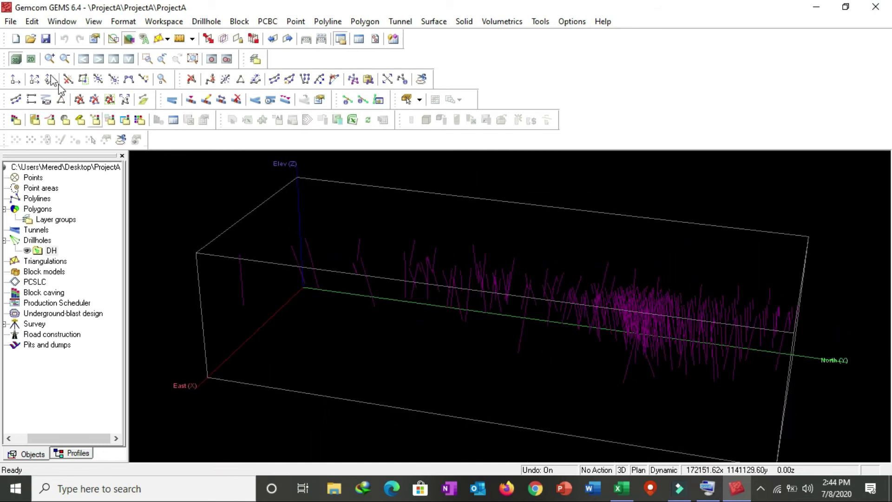
Switch to the 2D view mode and examine the layout of the drillholes in plan.
{"action": "left_click", "coordinate": [16, 60]}
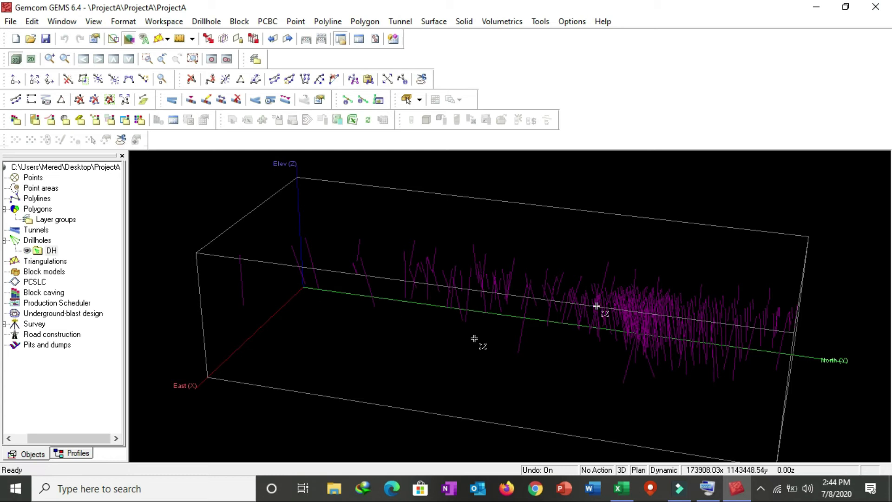
{"action": "left_click", "coordinate": [30, 60]}
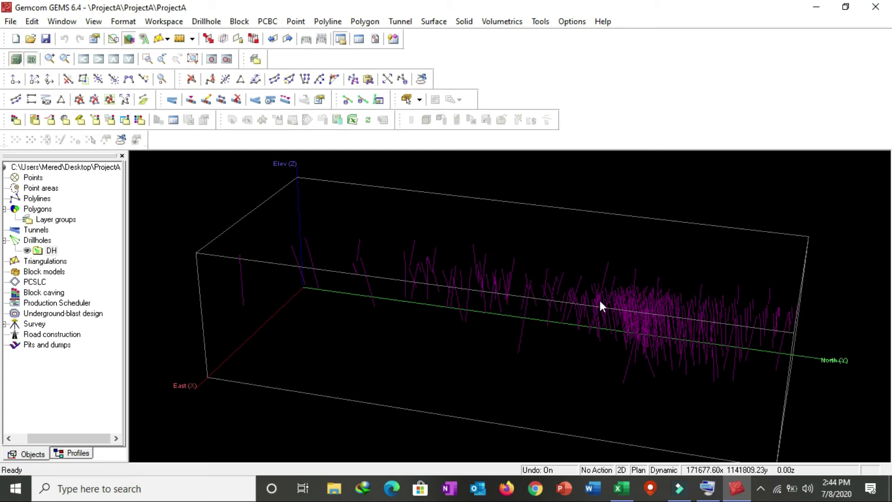
{"action": "scroll", "coordinate": [533, 320], "scroll_direction": "down", "scroll_amount": 3}
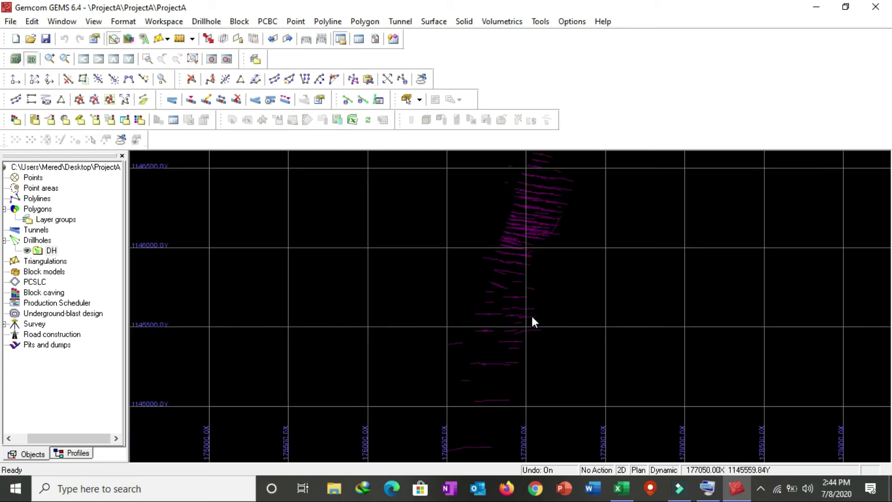
{"action": "scroll", "coordinate": [531, 315], "scroll_direction": "down", "scroll_amount": 3}
{"action": "left_click", "coordinate": [51, 251]}
{"action": "left_click", "coordinate": [93, 22]}
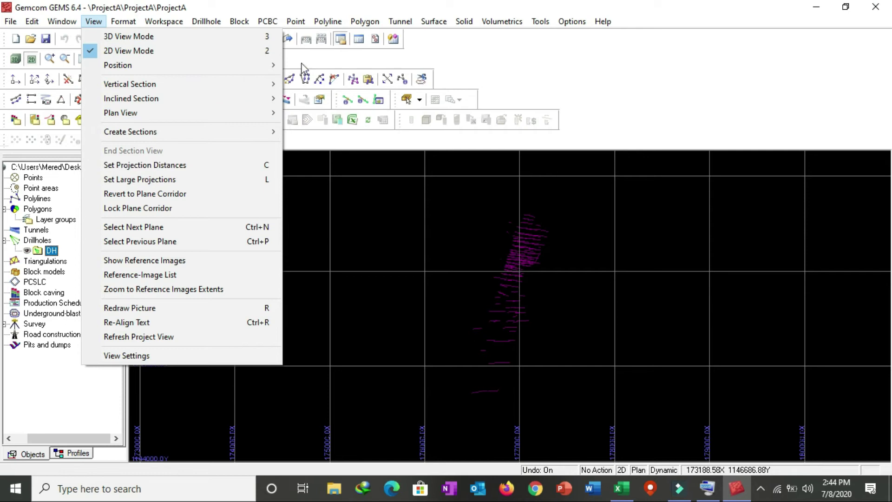
{"action": "left_click", "coordinate": [10, 21]}
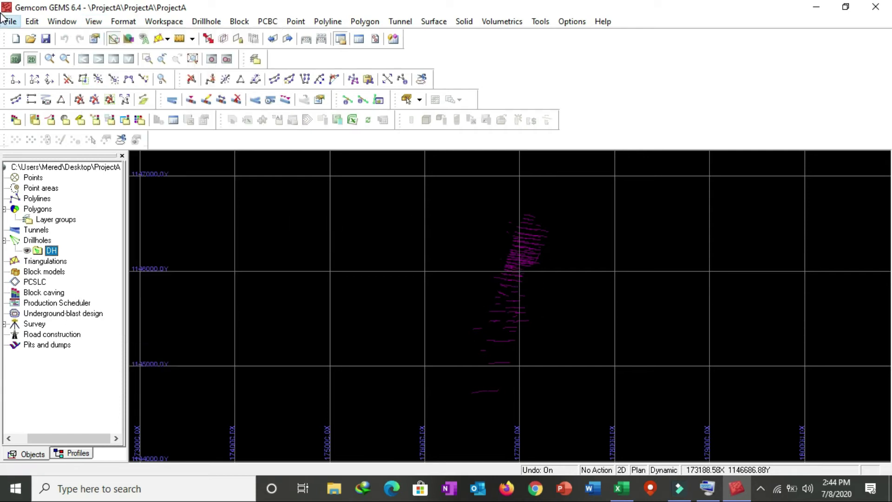
{"action": "left_click", "coordinate": [484, 49]}
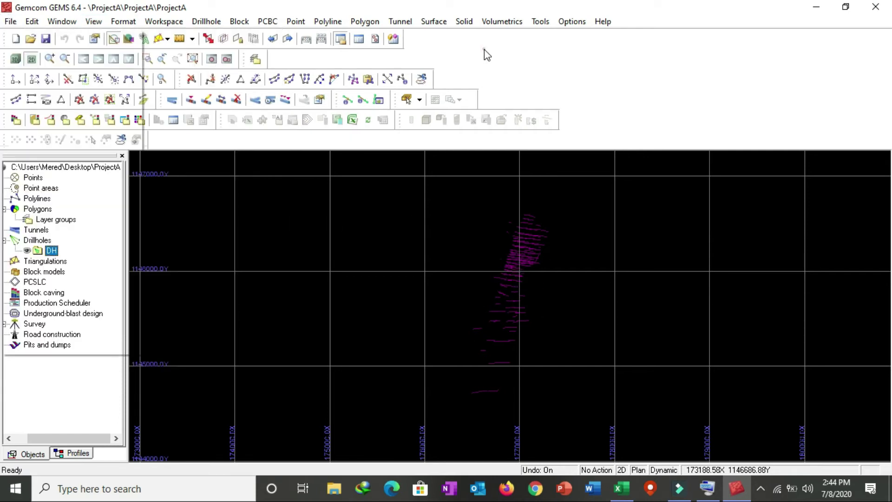
Return to the 3D view mode and examine the drillholes from different directions.
{"action": "left_click", "coordinate": [16, 59]}
{"action": "left_click_drag", "start_coordinate": [557, 272], "coordinate": [498, 247]}
{"action": "left_click_drag", "start_coordinate": [378, 263], "coordinate": [394, 335]}
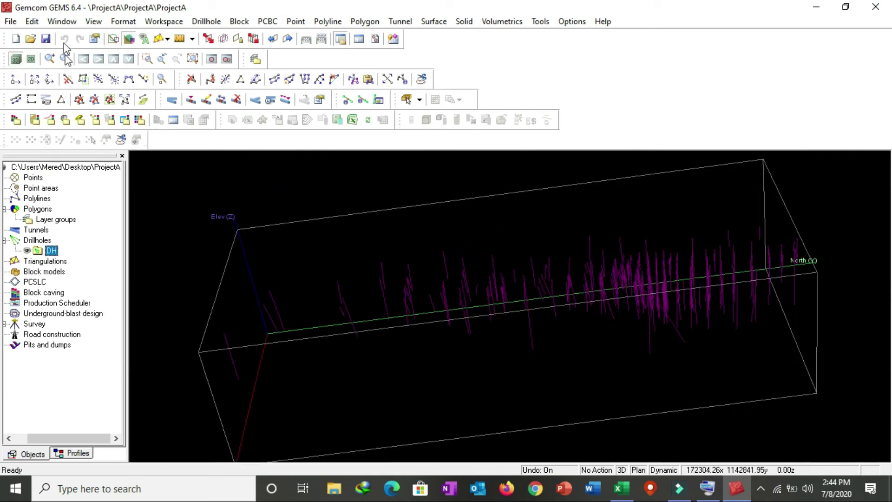
{"action": "left_click_drag", "start_coordinate": [289, 285], "coordinate": [259, 242]}
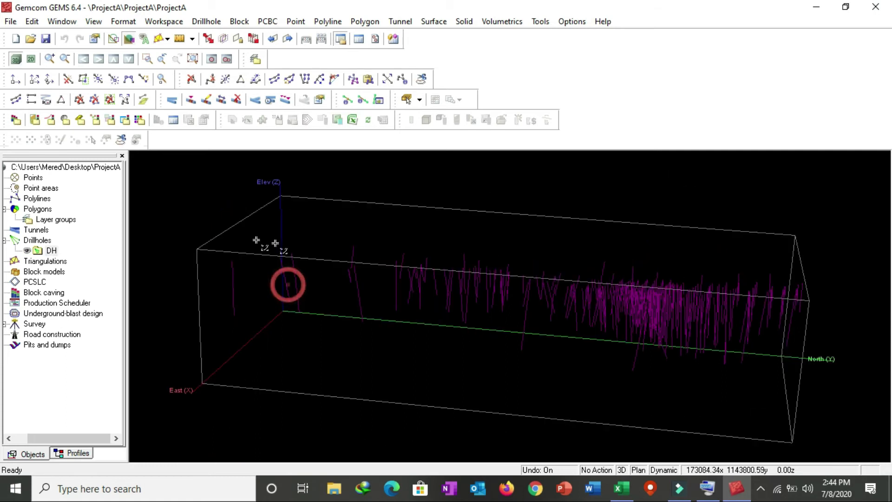
Hide the 3D axis and bounding box in the graphic window display options and check the drillholes without them.
{"action": "left_click", "coordinate": [60, 23]}
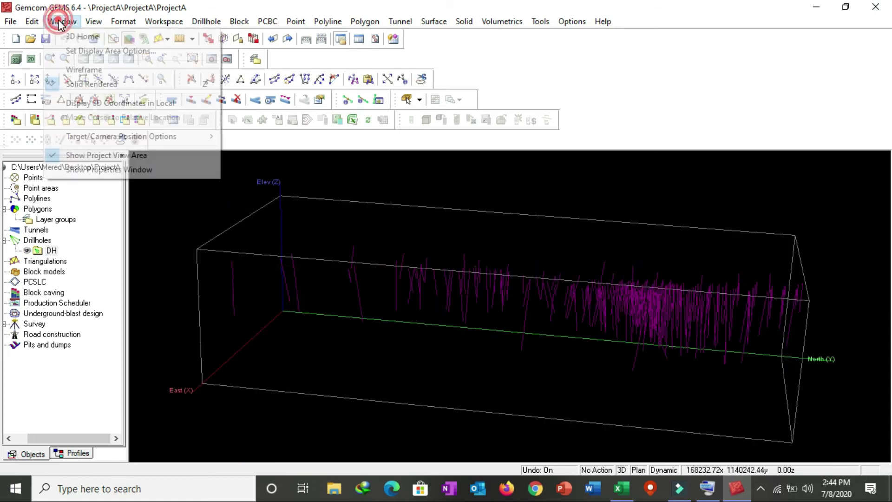
{"action": "left_click", "coordinate": [85, 52]}
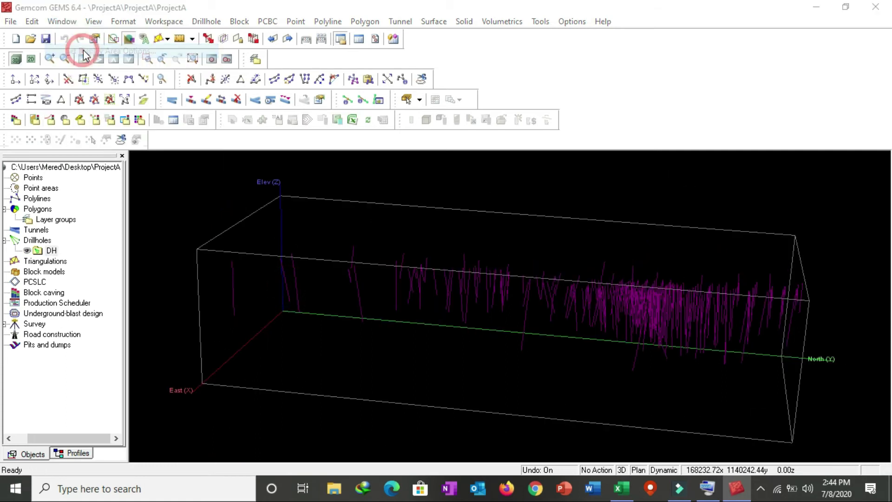
{"action": "left_click", "coordinate": [314, 117]}
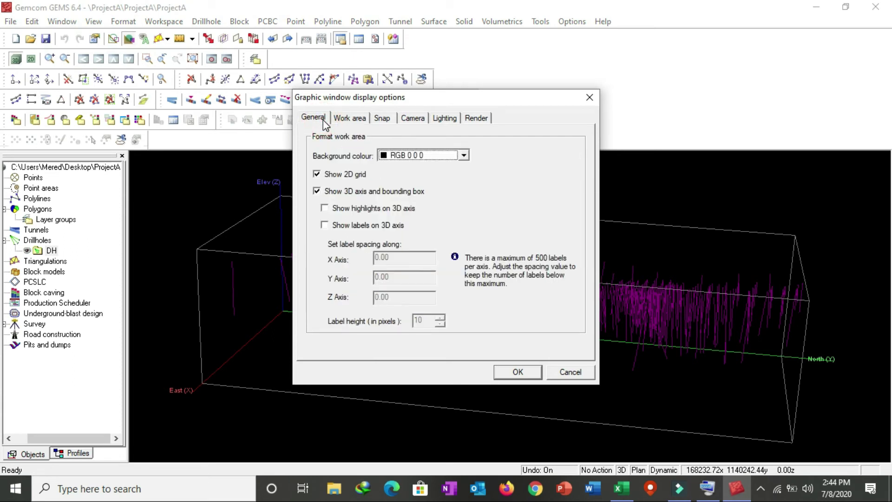
{"action": "left_click", "coordinate": [317, 191]}
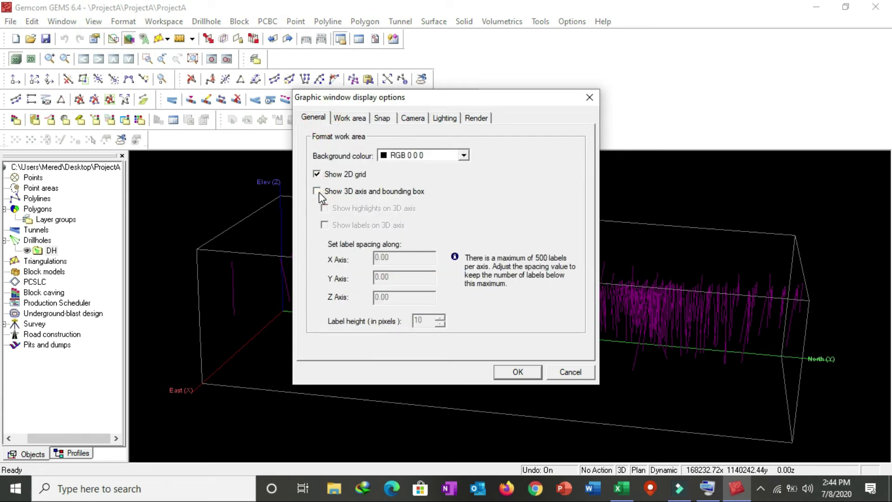
{"action": "left_click", "coordinate": [518, 372]}
{"action": "left_click_drag", "start_coordinate": [531, 343], "coordinate": [571, 364]}
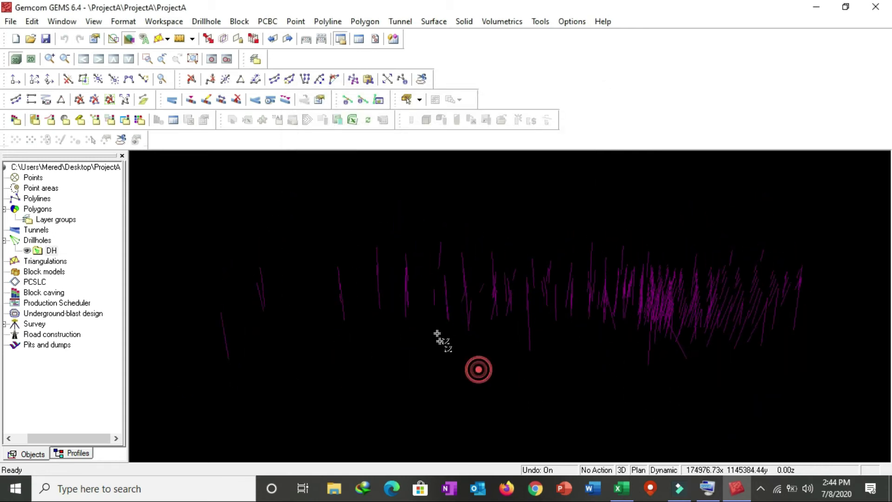